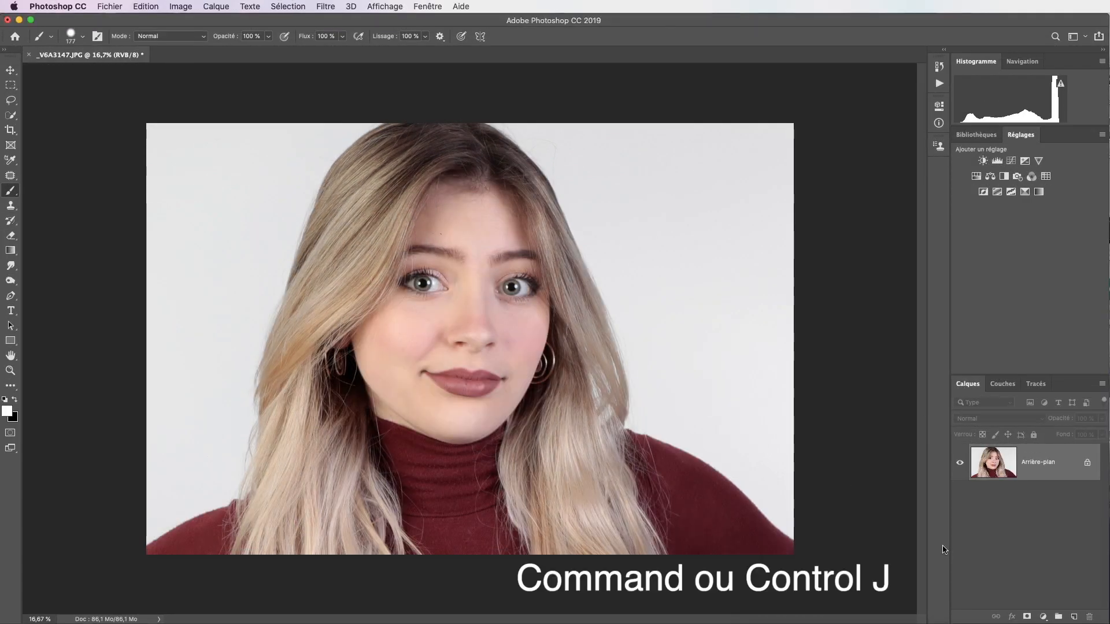
- Duplicate the background layer and invert the colours of the copy
key(super+j)
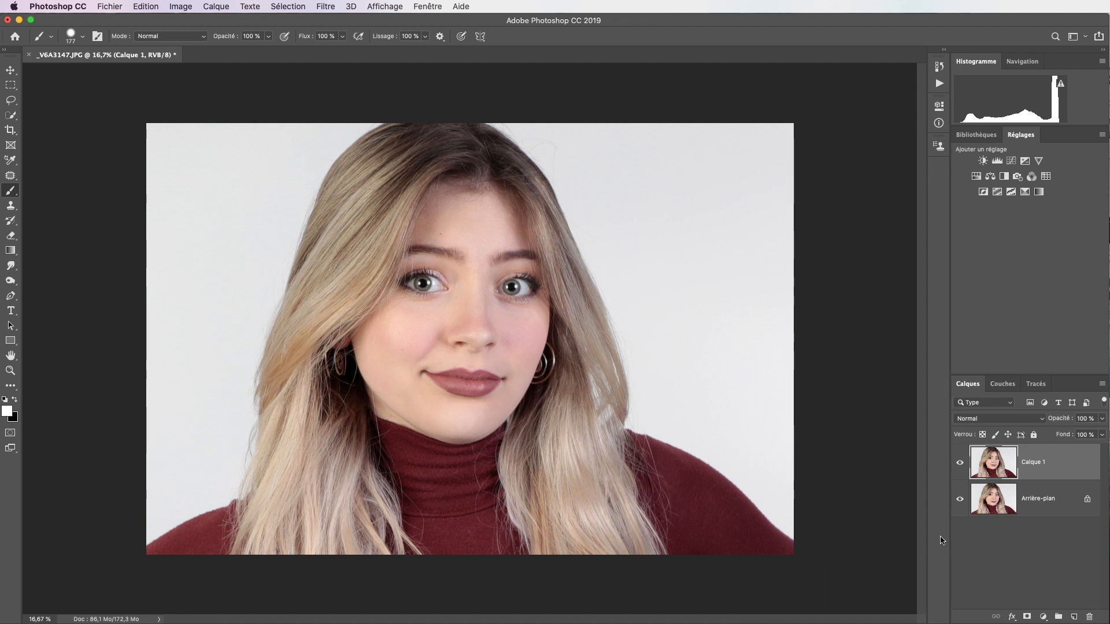
key(super+i)
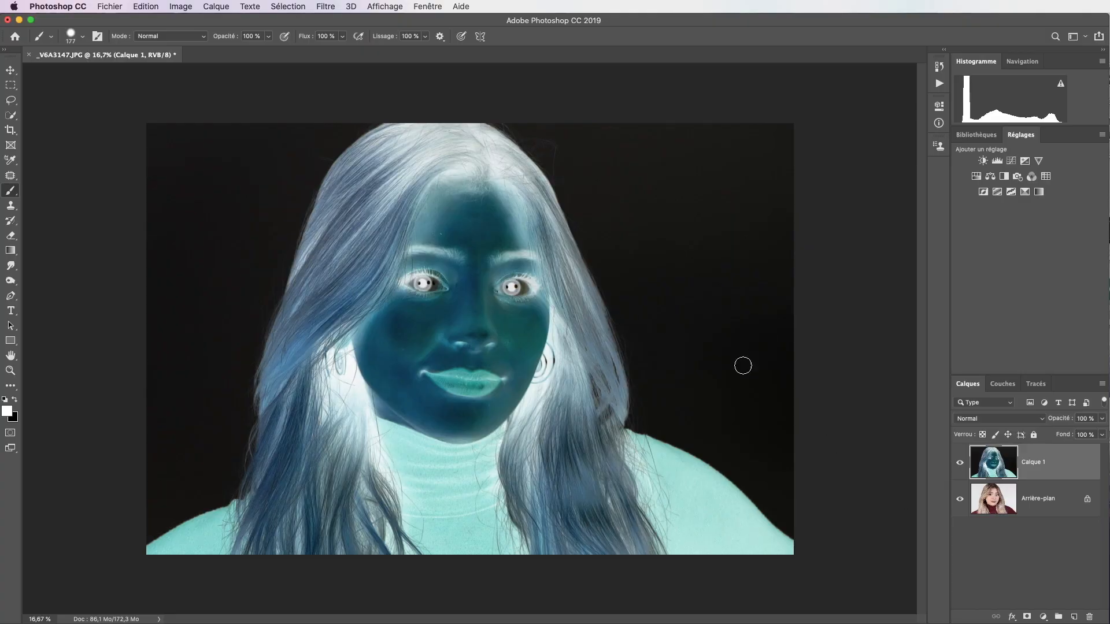
- Set the inverted layer's blend mode to Densité couleur - and convert the layer to a smart object
click(1043, 424)
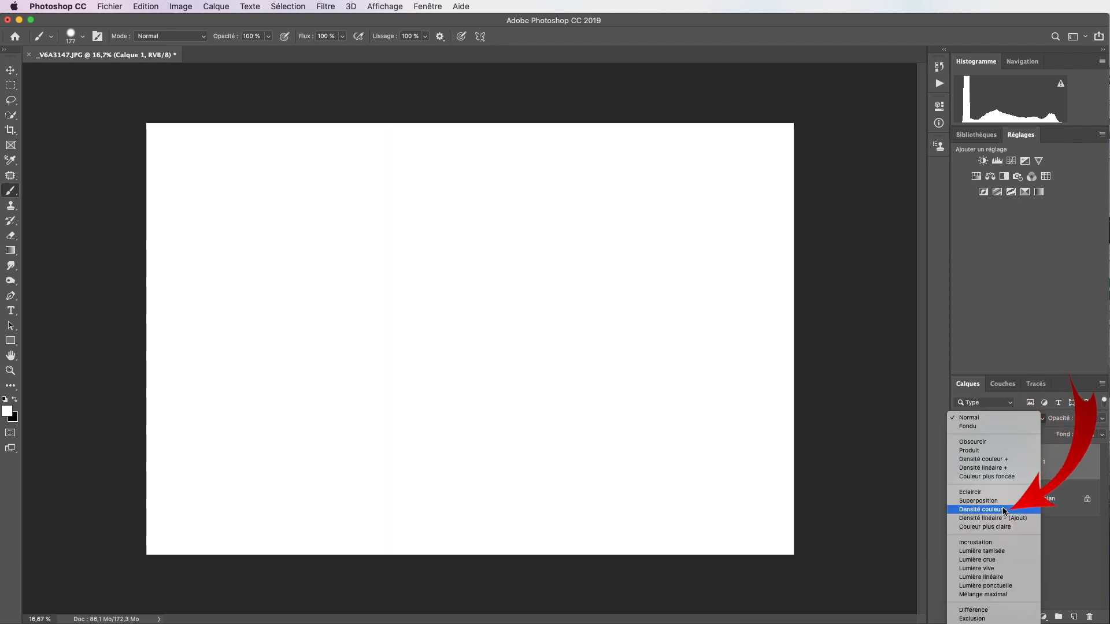
click(1003, 509)
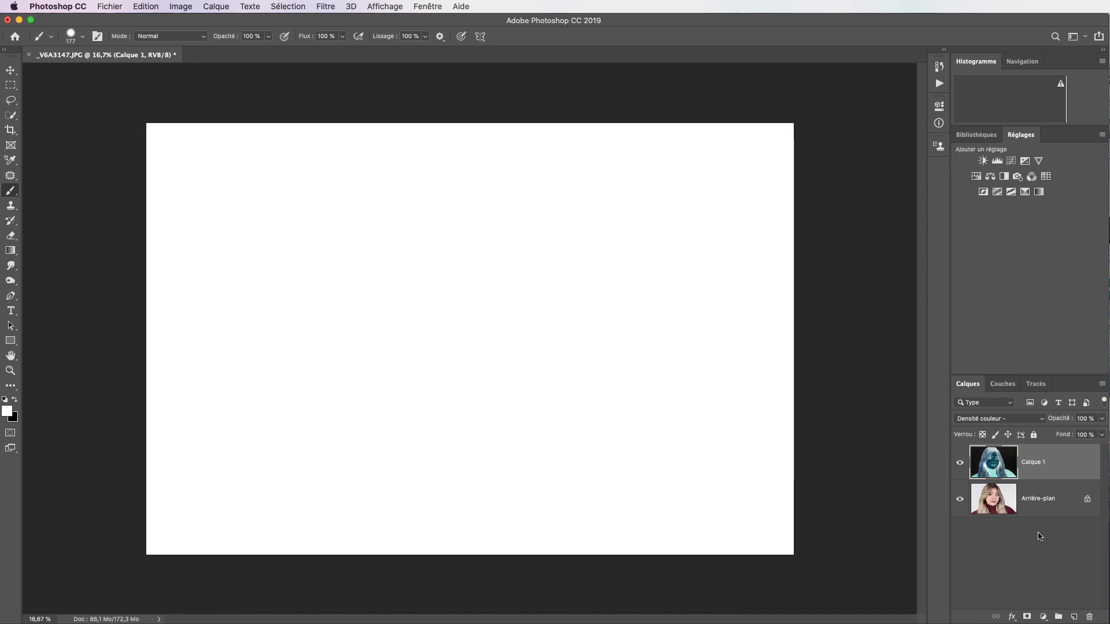
click(212, 8)
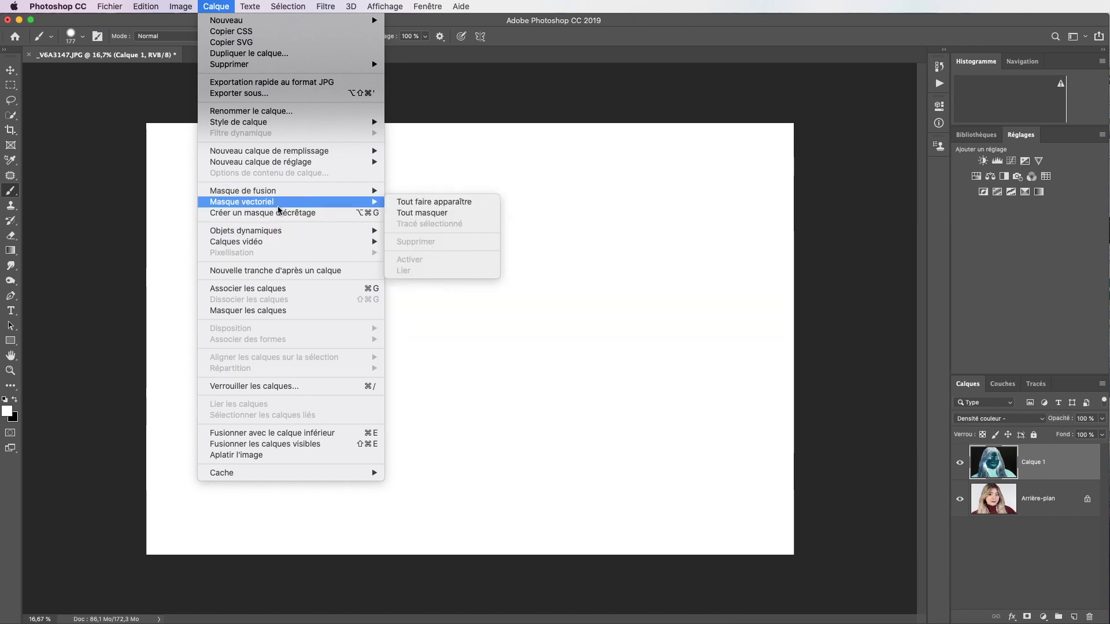
mouse_move(281, 231)
click(458, 234)
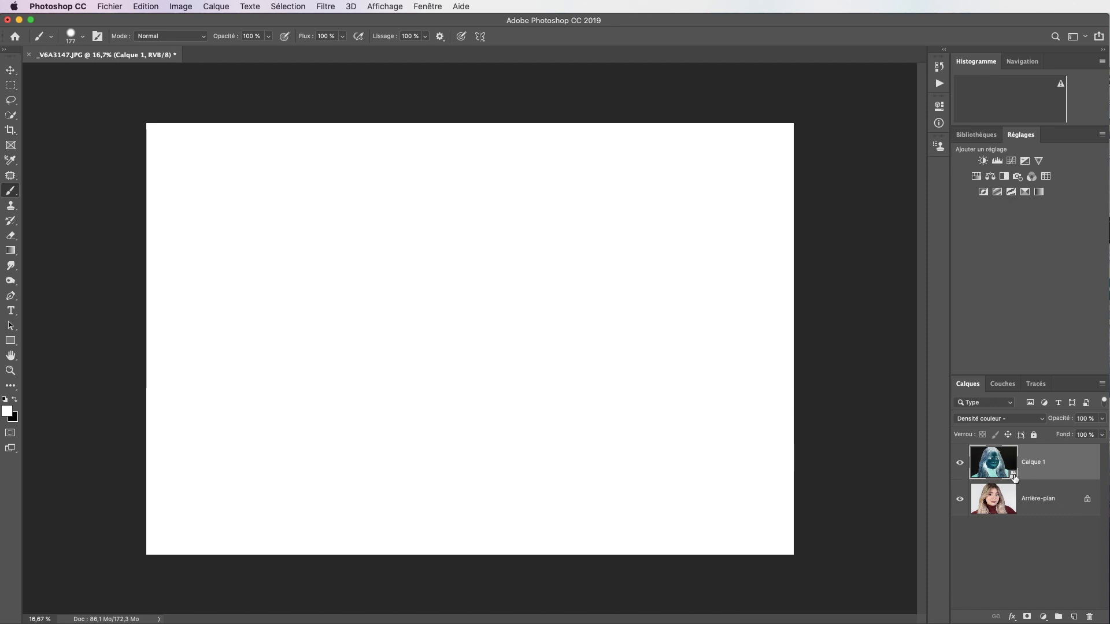
- Apply a Flou gaussien smart filter to Calque 1, adjusting the radius to bring out the sketch lines of the portrait
click(325, 7)
mouse_move(376, 177)
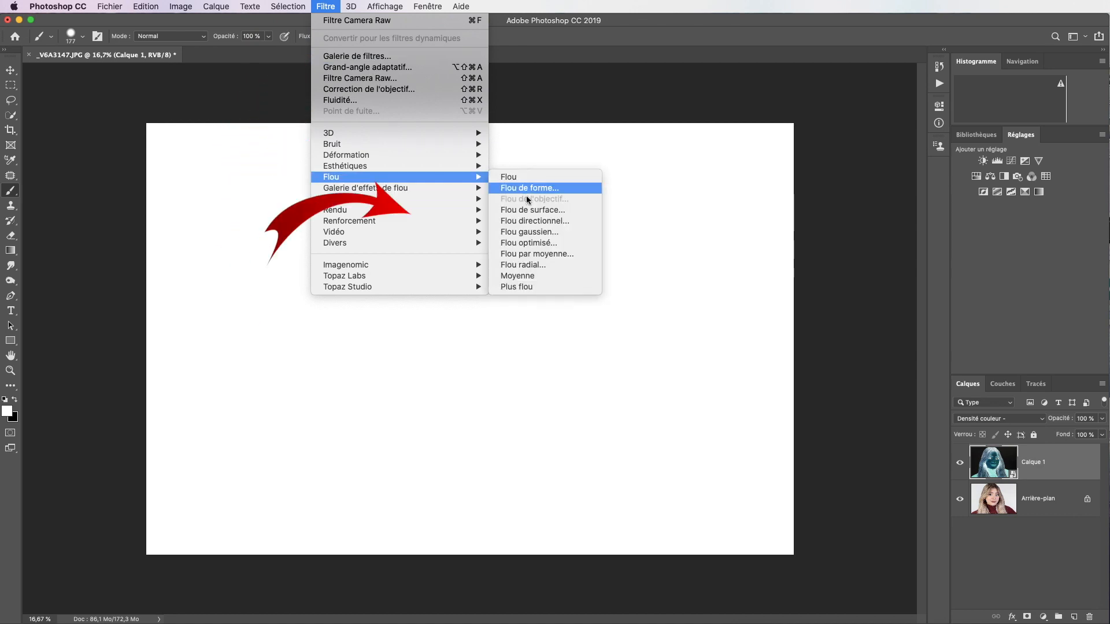
click(527, 231)
drag(890, 384, 943, 387)
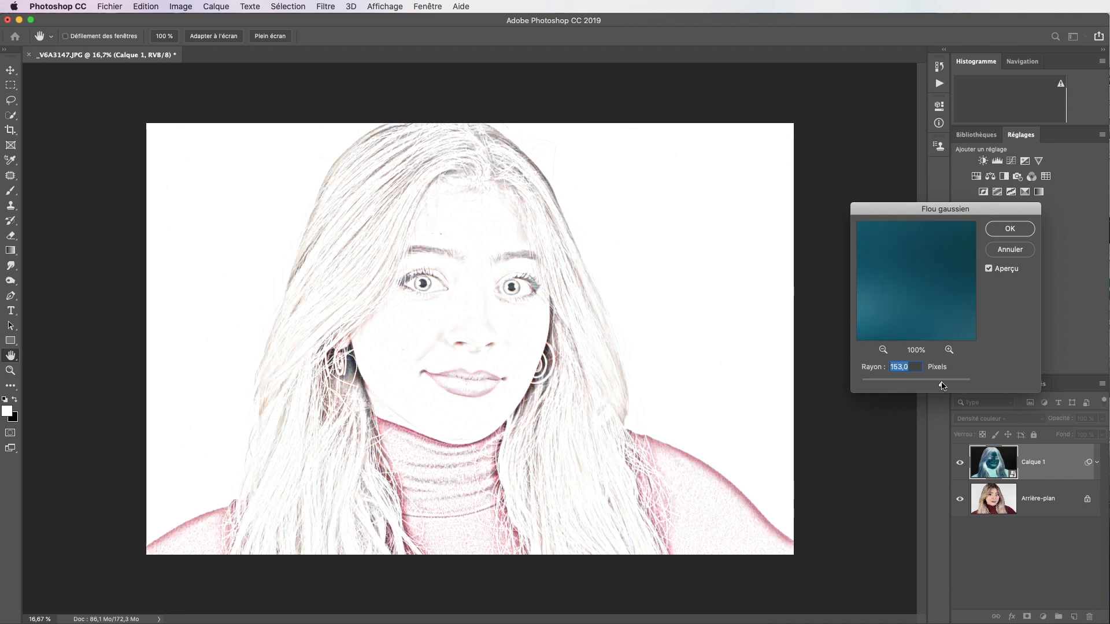
drag(941, 385, 916, 385)
click(1010, 229)
key(b)
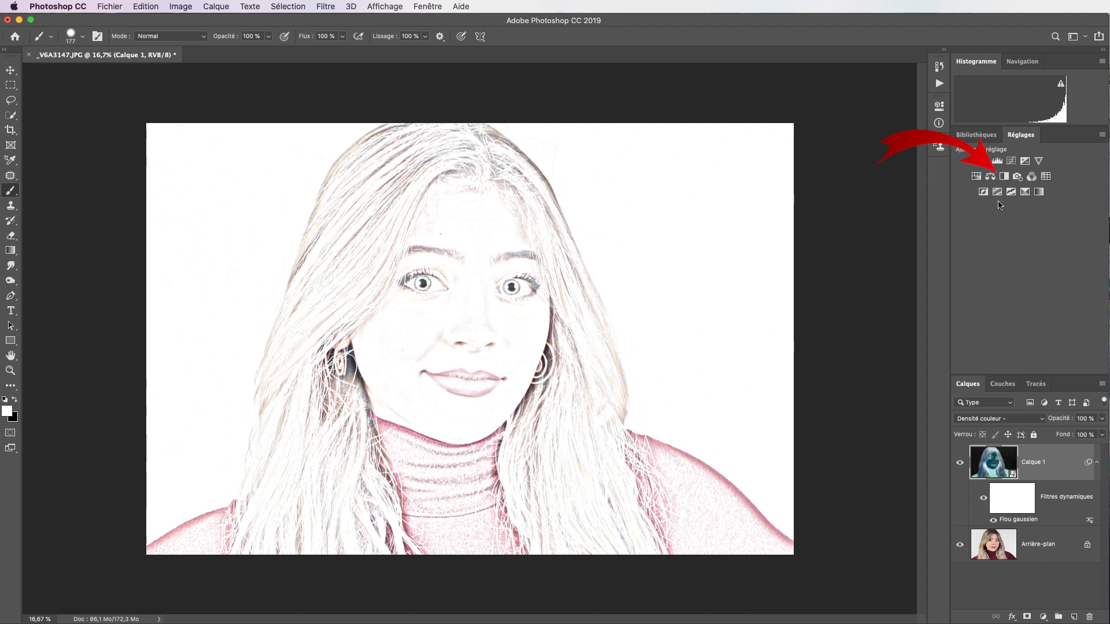
- Add a Noir et blanc adjustment layer with Rouges at -43, Verts at 58 and a lowered Jaunes value
click(1003, 176)
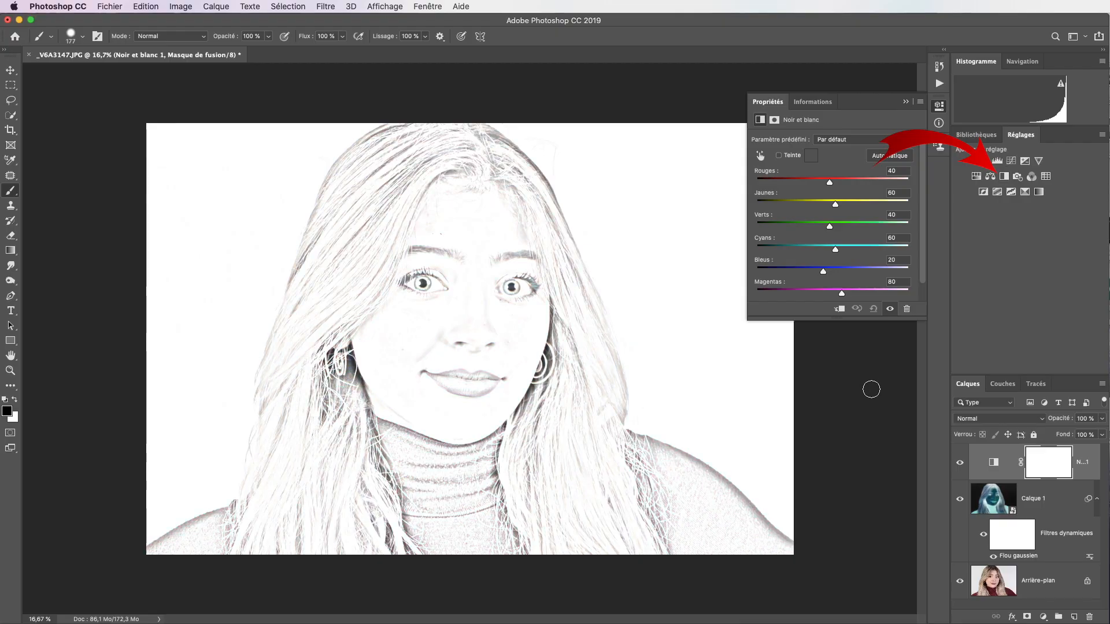
mouse_move(830, 182)
mouse_down()
mouse_move(815, 184)
mouse_move(854, 183)
mouse_move(792, 184)
mouse_move(803, 184)
mouse_move(755, 206)
mouse_up()
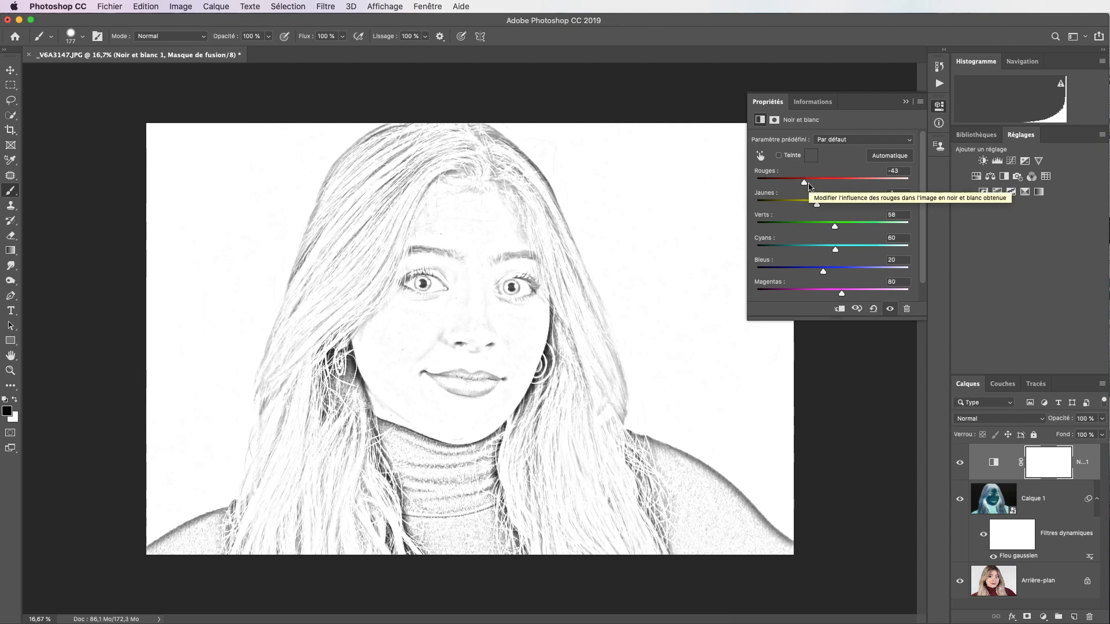
click(906, 102)
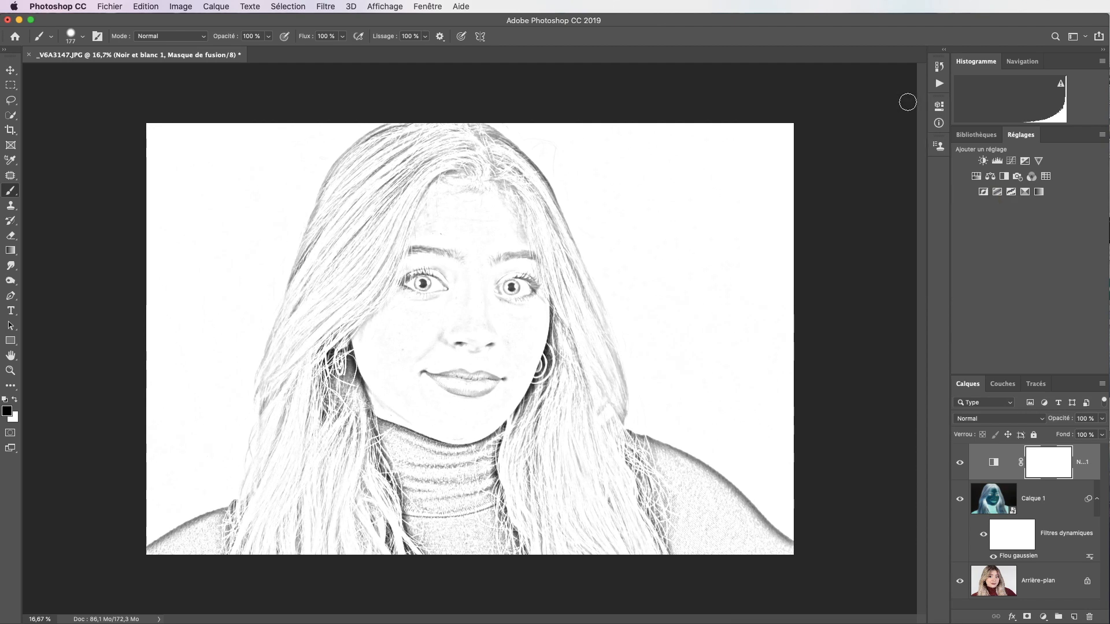
- Add a Niveaux adjustment layer directly above Calque 1 and darken its midtones to strengthen the sketch lines
click(1038, 498)
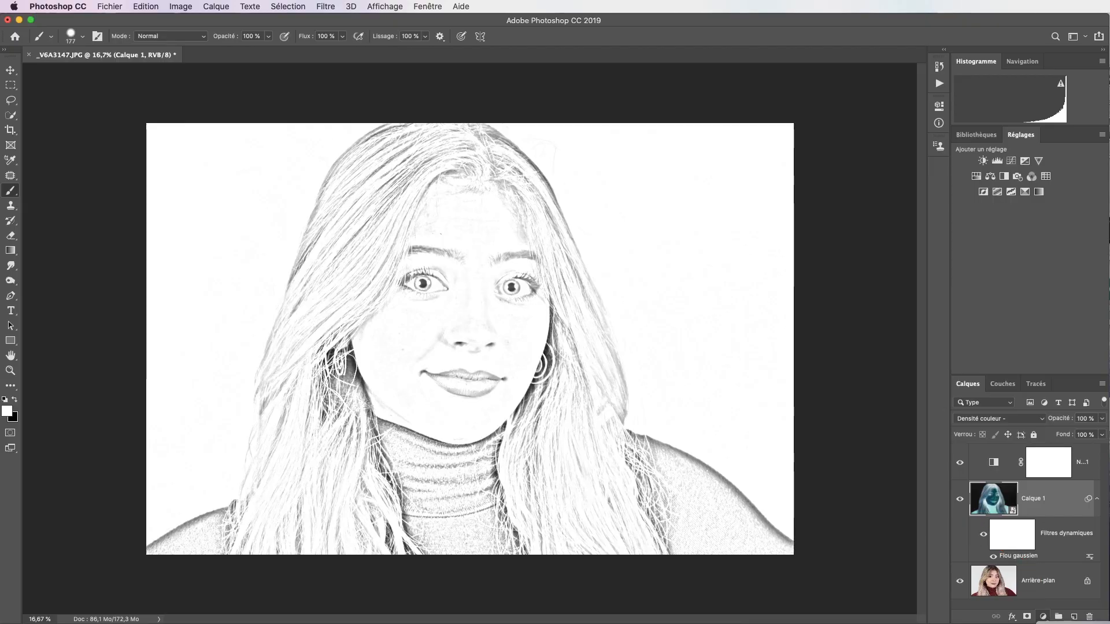
click(1043, 617)
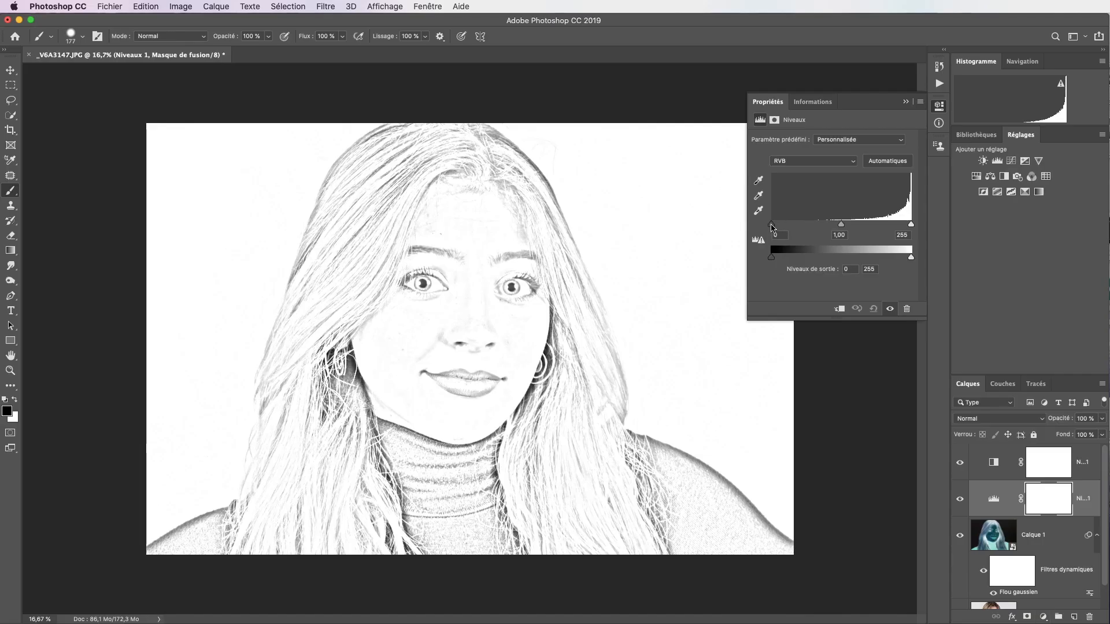
mouse_move(772, 228)
mouse_down()
mouse_move(799, 225)
mouse_move(756, 228)
mouse_up()
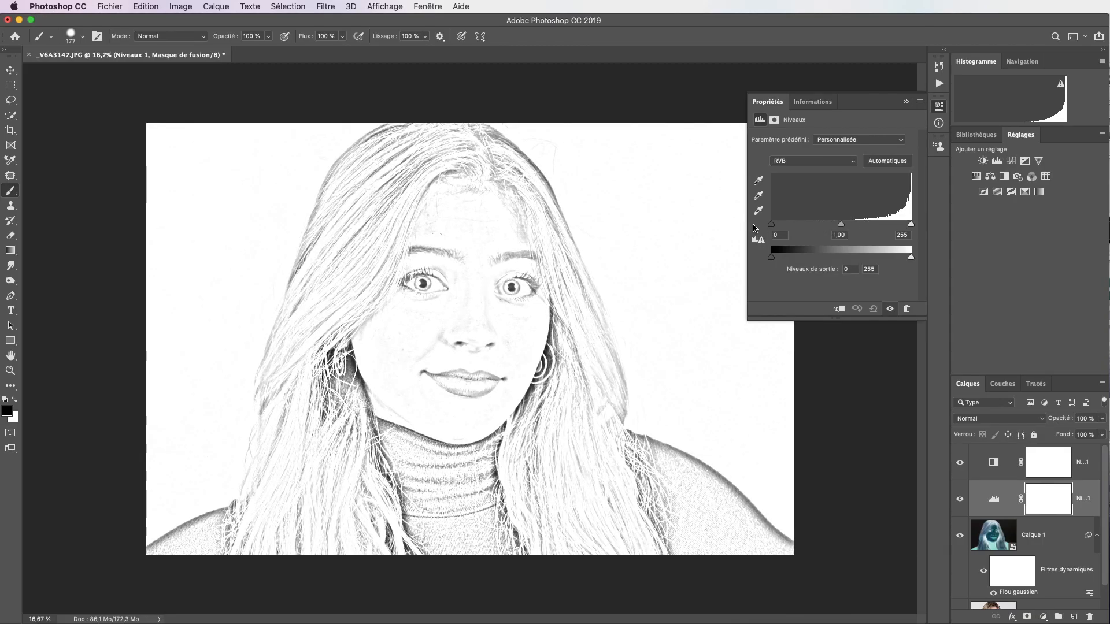
drag(841, 224, 858, 227)
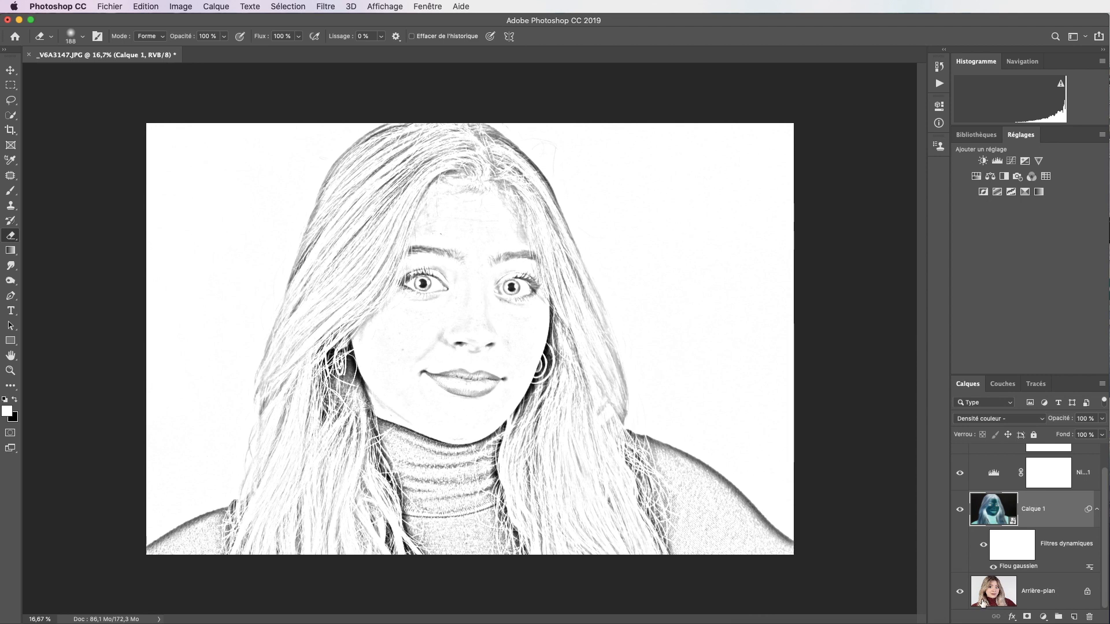
click(999, 591)
drag(402, 342, 405, 351)
key(super+z)
key(b)
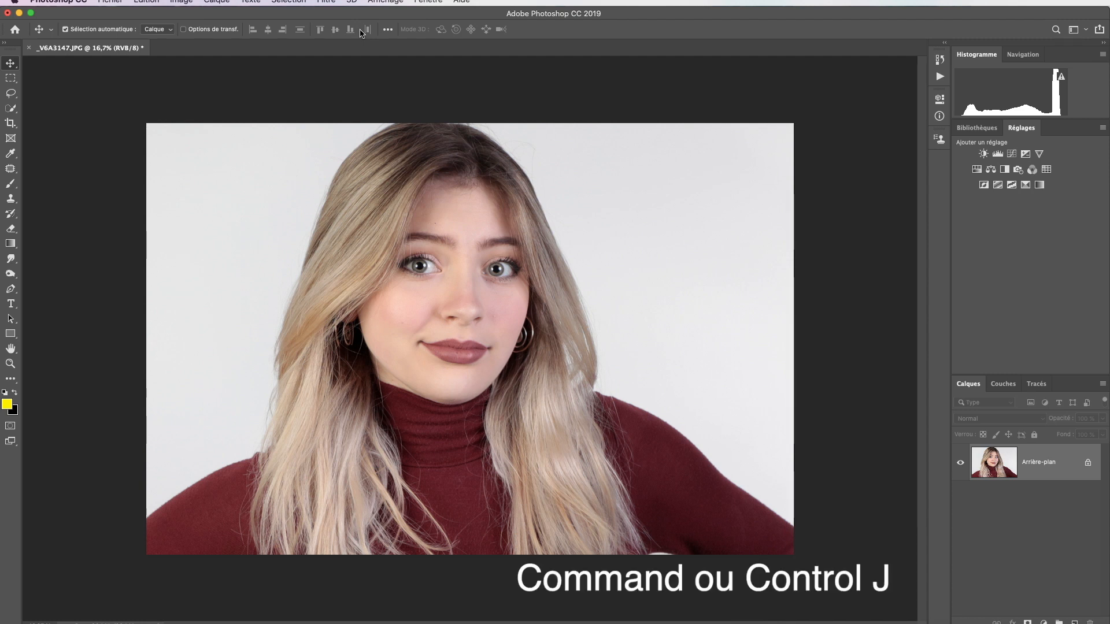
- Duplicate the background layer and apply the Esquisse filter Photocopie to the copy with Détail 24 and Obscurcissement 8
key(super+j)
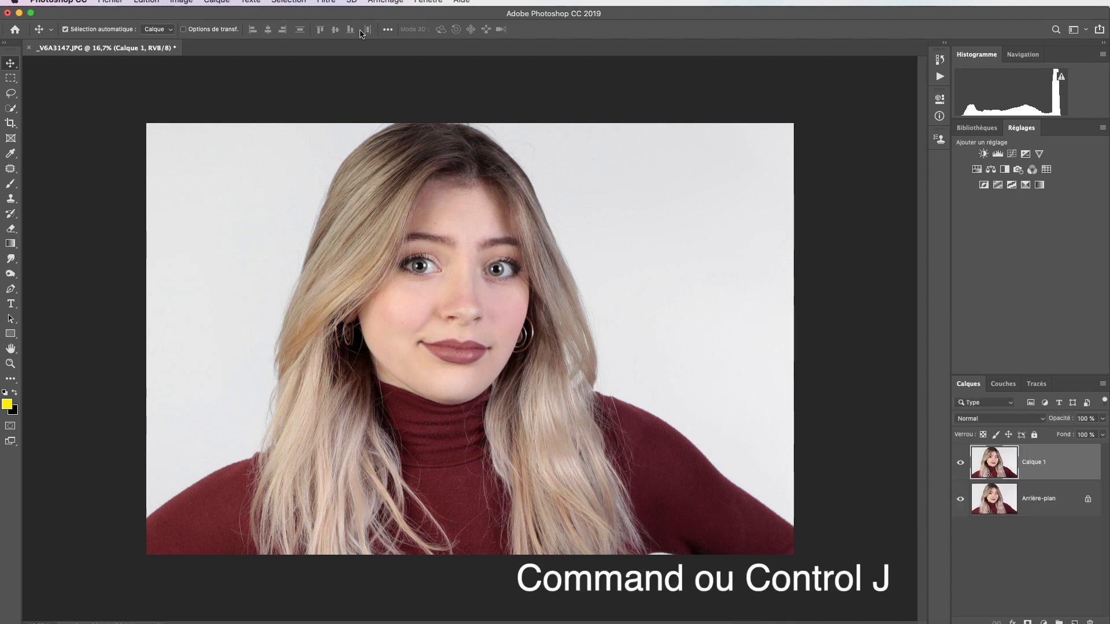
click(327, 2)
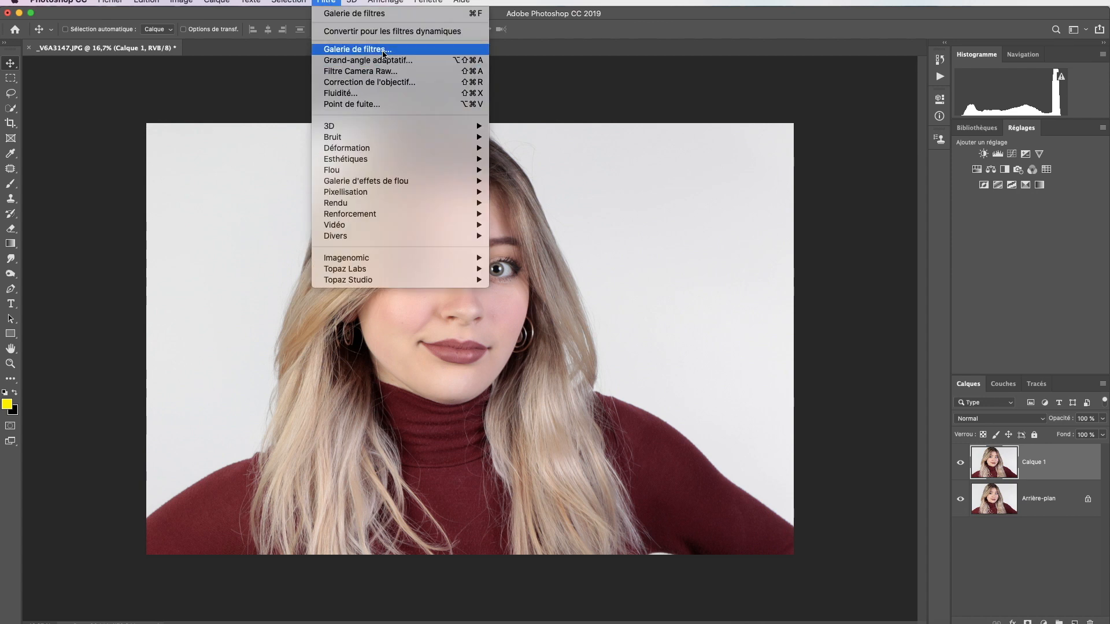
click(384, 53)
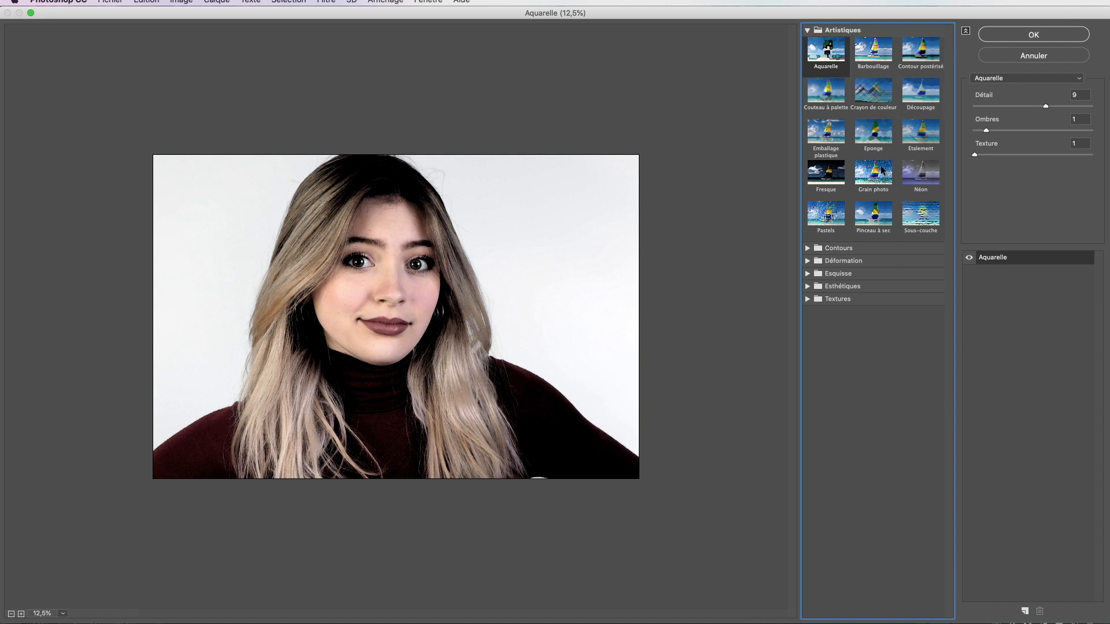
click(837, 273)
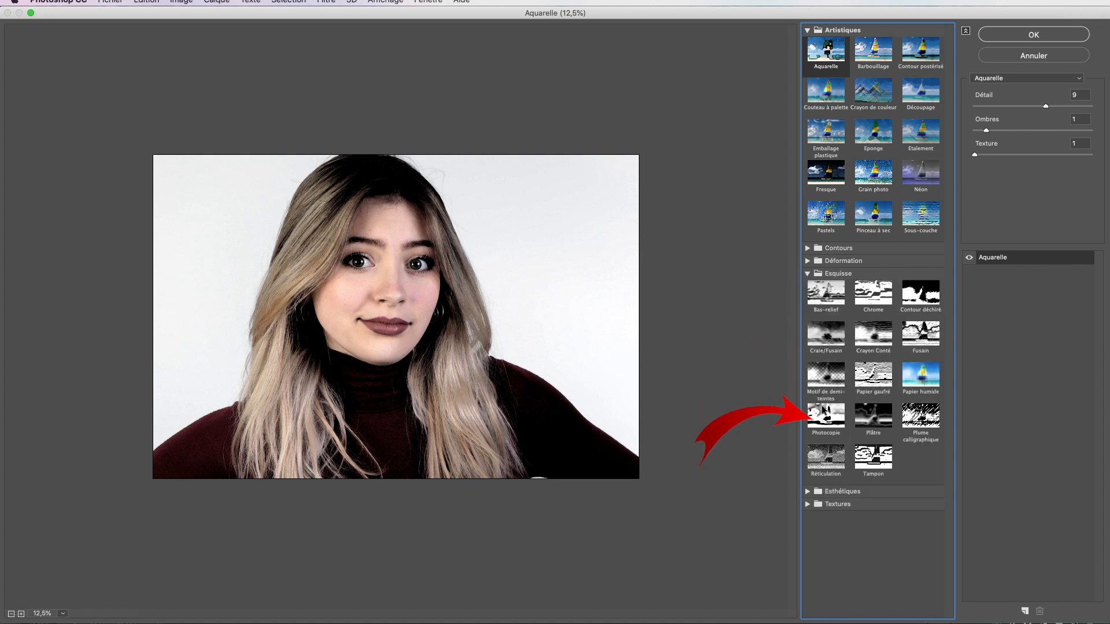
click(823, 411)
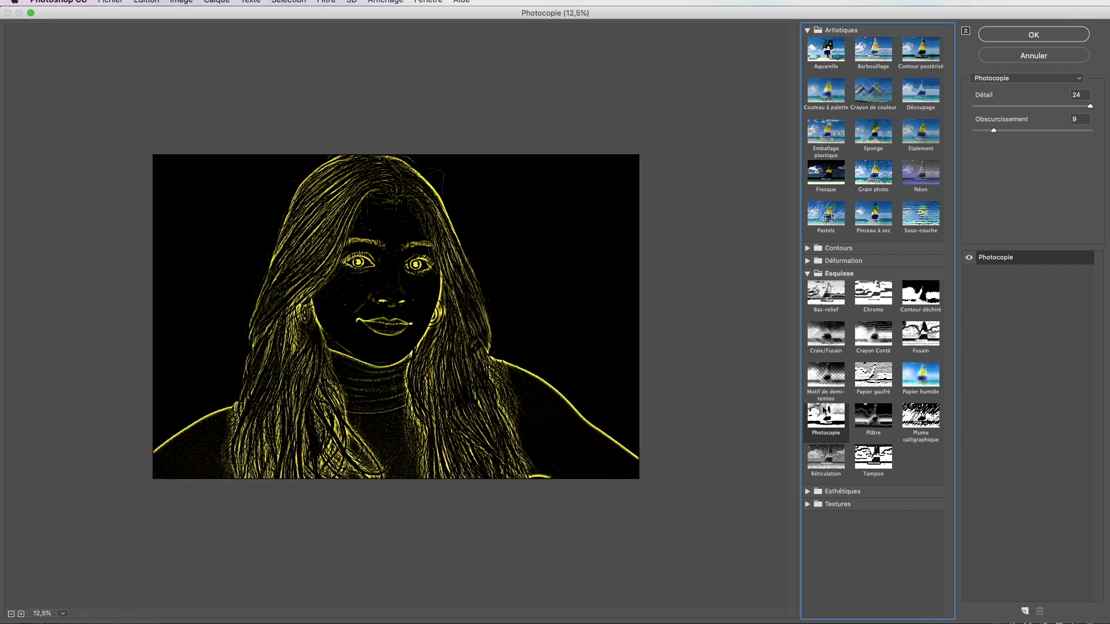
mouse_move(1090, 110)
mouse_down()
mouse_move(966, 109)
mouse_move(1090, 107)
mouse_up()
drag(993, 131, 991, 133)
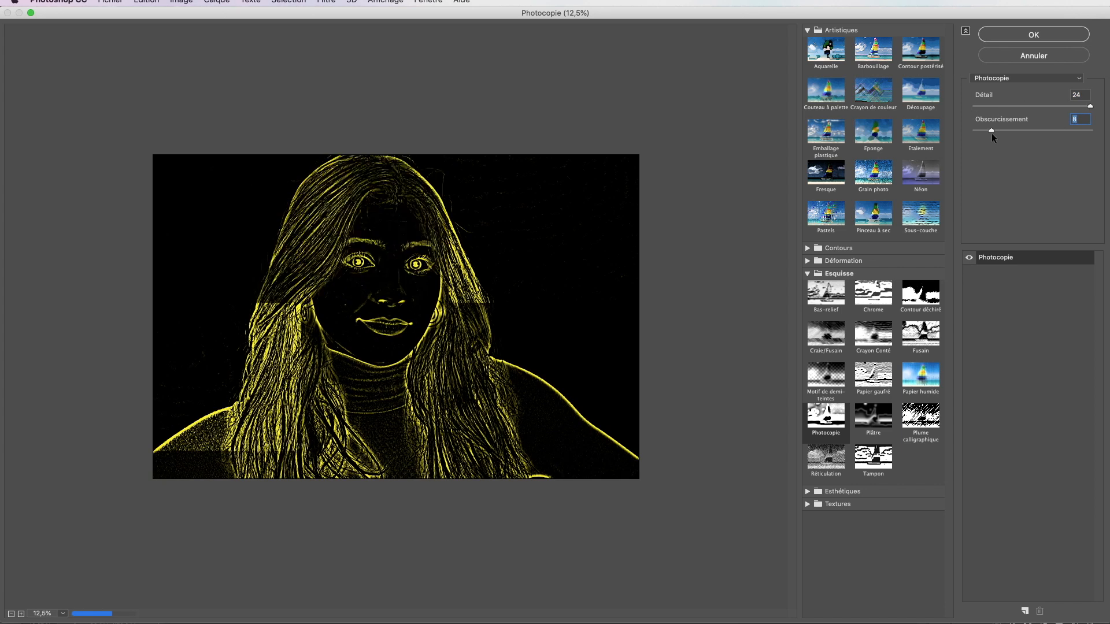
click(1035, 36)
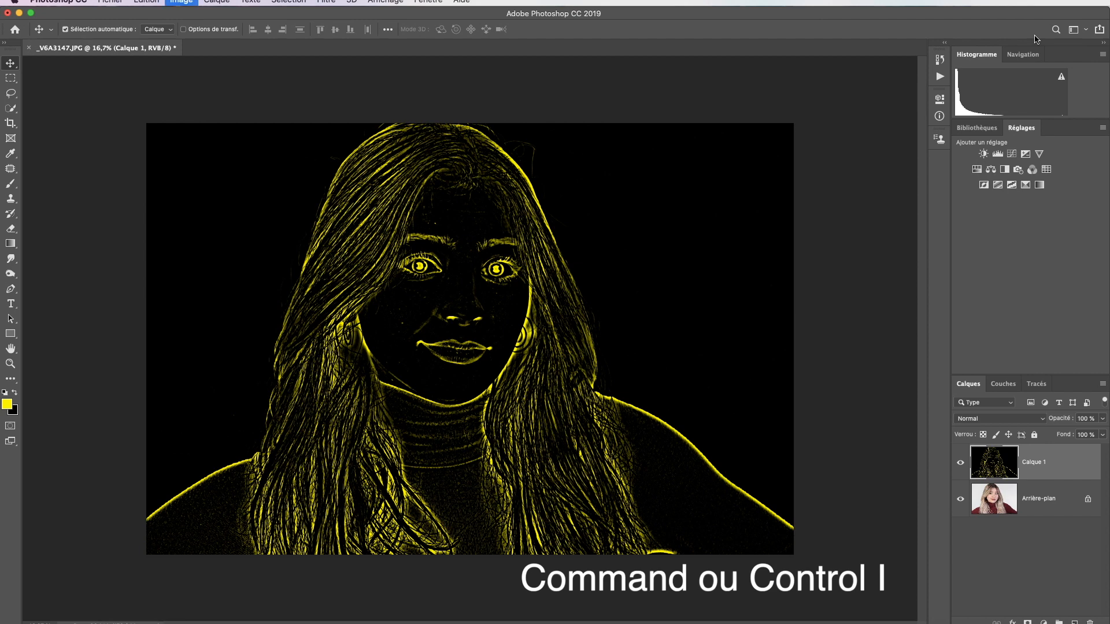
- Invert the filtered layer's colours and paint over the stray marks on the forehead with a white Brush
key(super+i)
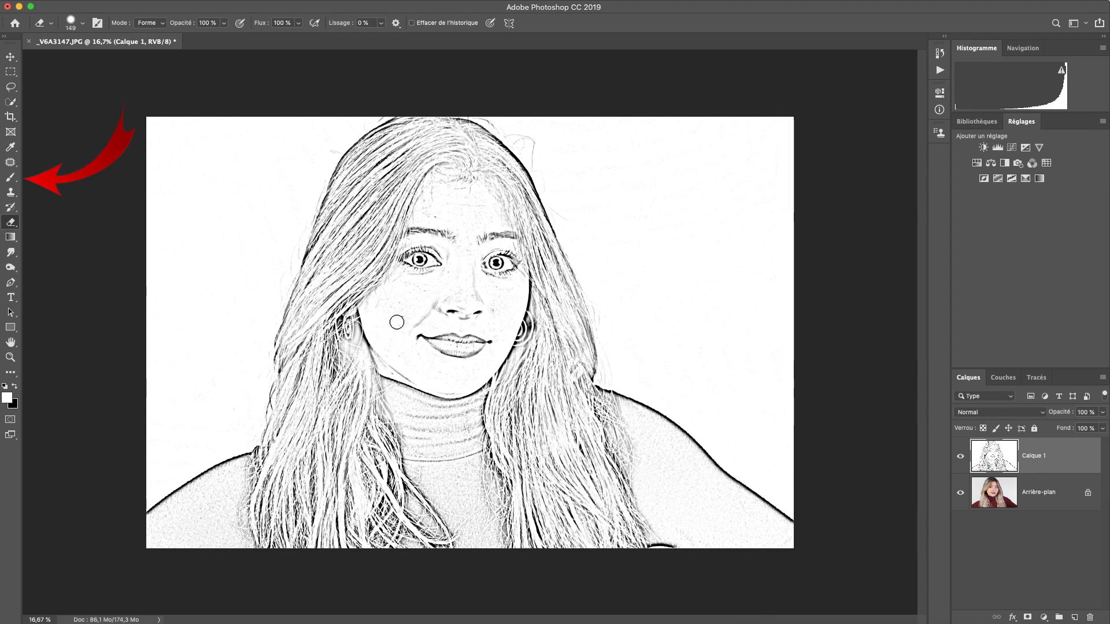
click(12, 177)
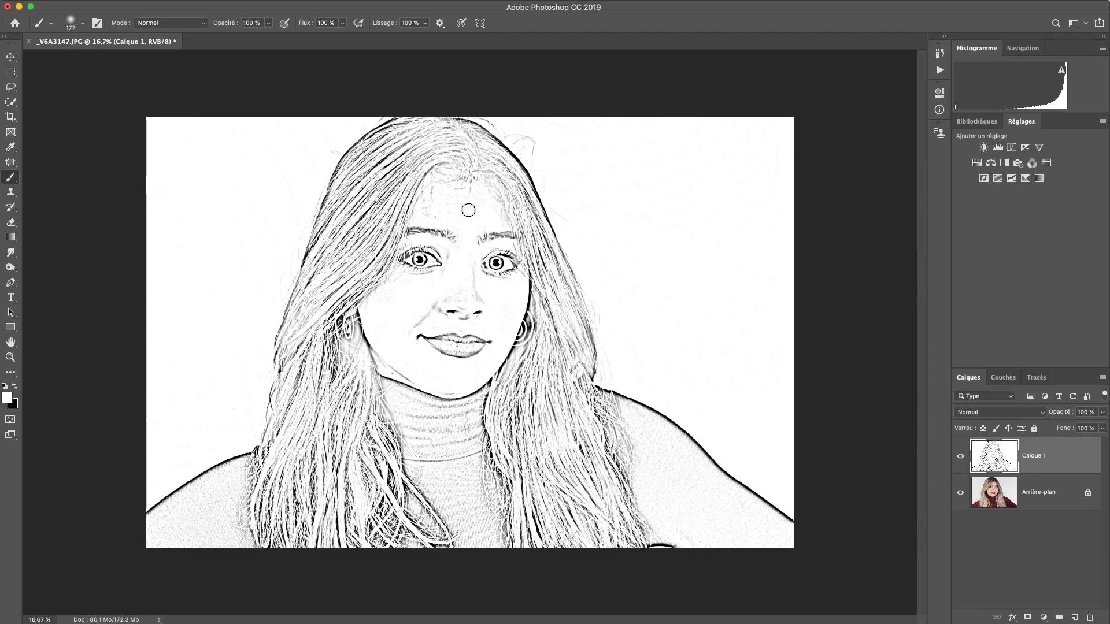
mouse_move(447, 197)
mouse_down()
mouse_move(468, 219)
mouse_move(471, 210)
mouse_move(422, 212)
mouse_move(453, 212)
mouse_up()
right_click(494, 160)
key(Escape)
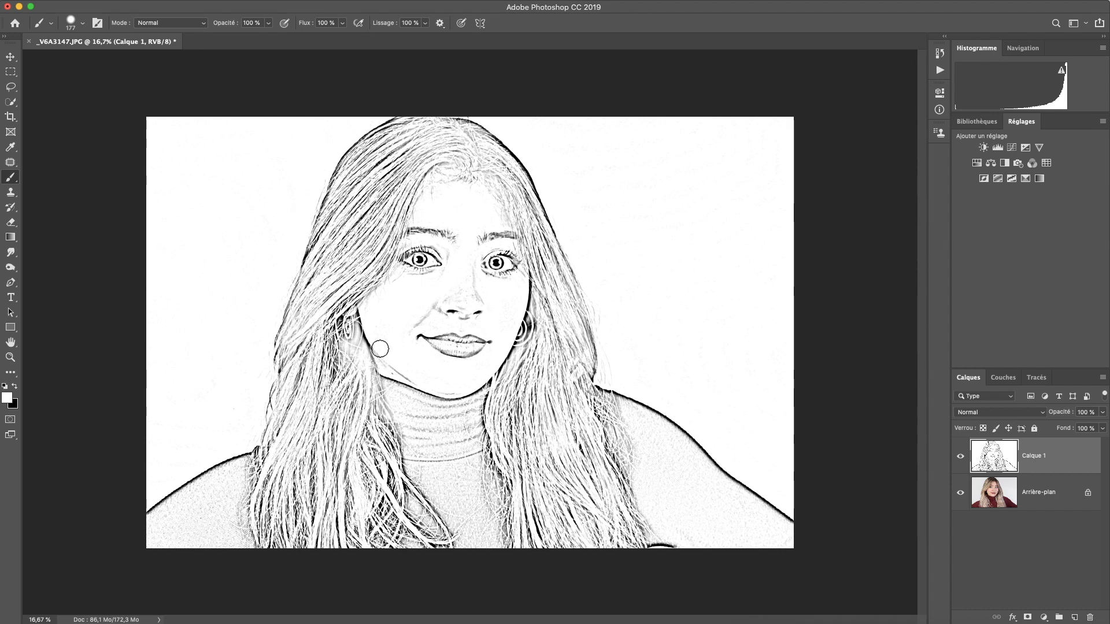
- Paint white over the shading around the nose at reduced brush opacity, and restore the brush opacity to 100%
click(268, 23)
drag(270, 38, 238, 38)
drag(461, 295, 446, 299)
drag(269, 23, 329, 39)
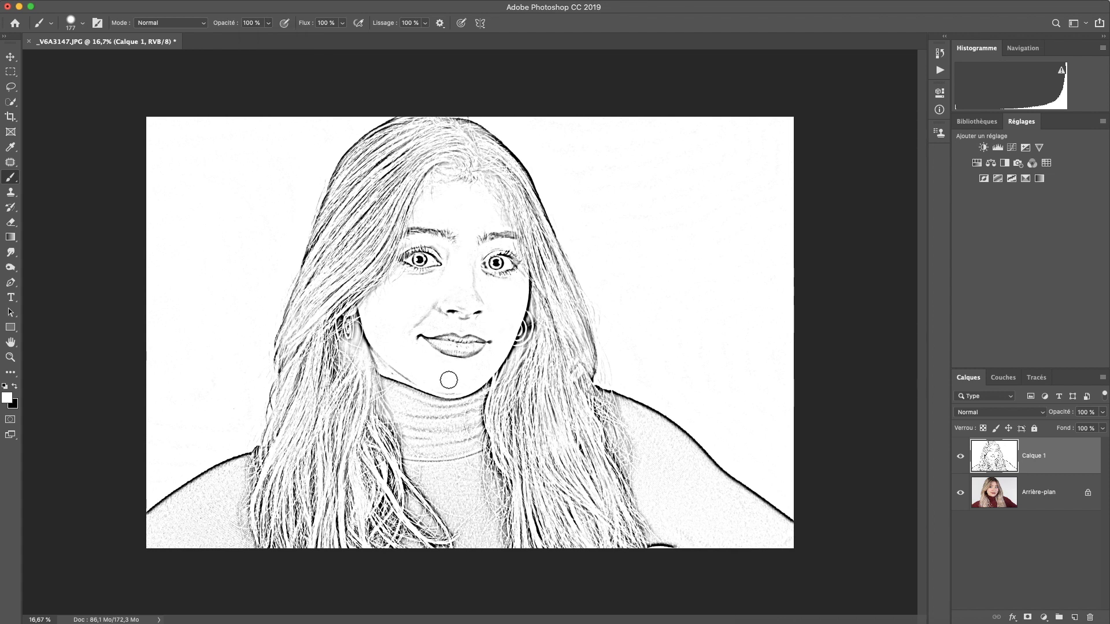